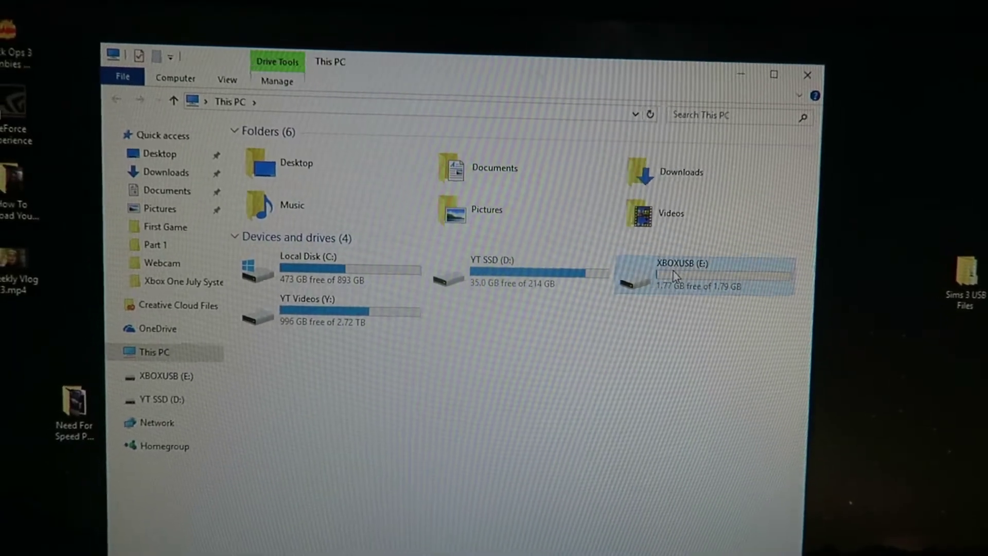
Choose Format from the XBOXUSB (E:) drive's shortcut menu in This PC
right_click(674, 272)
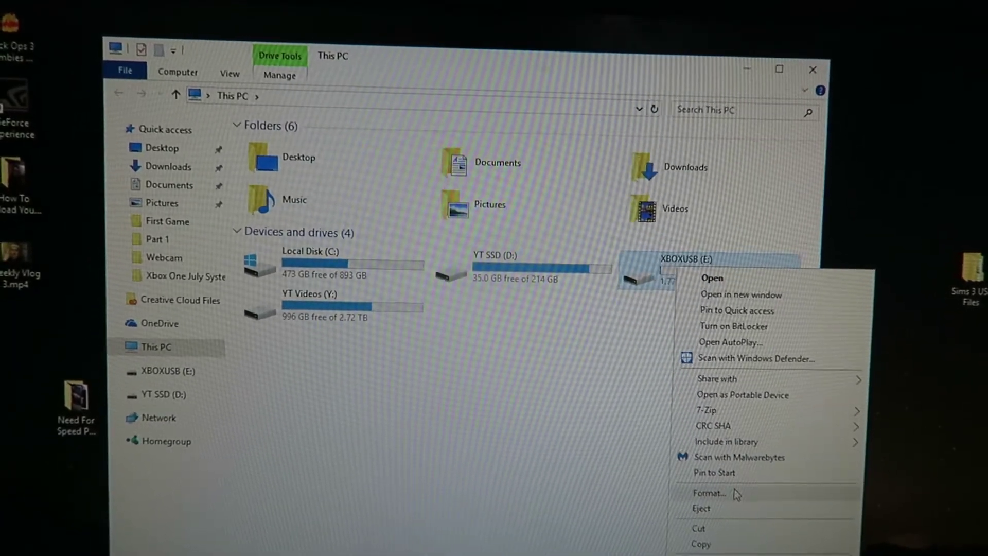
click(735, 496)
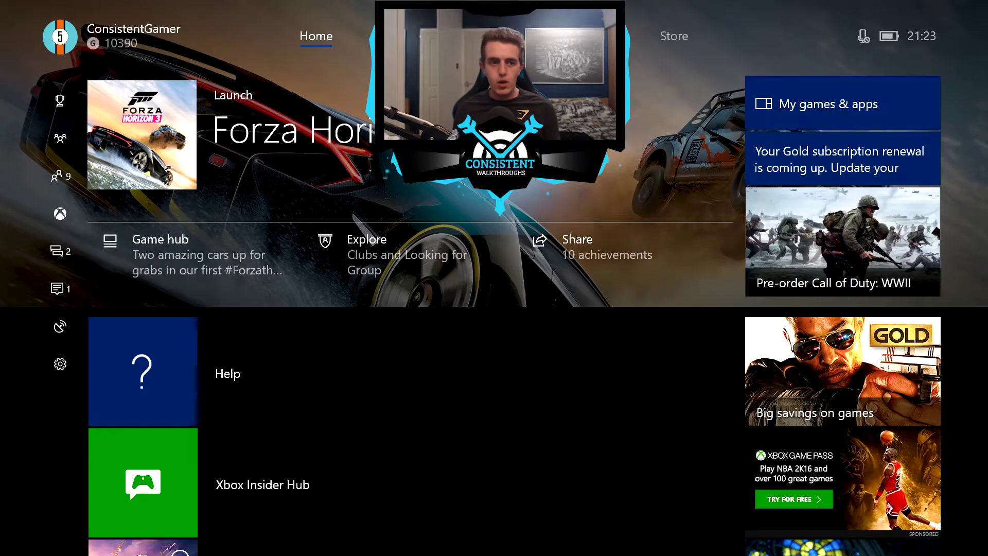
From the guide's Sign in tab, expand the signed-in profile and open My profile
key(super)
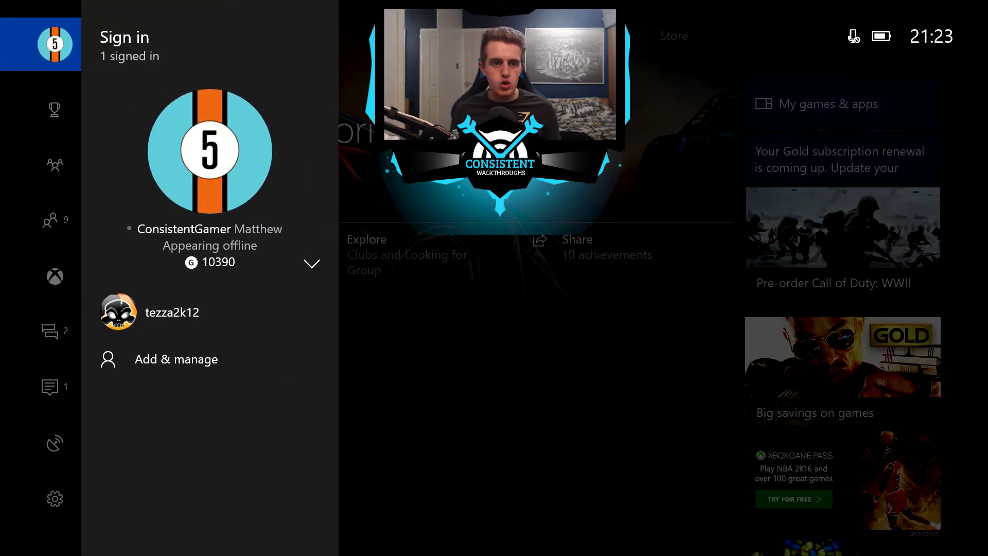
key(Down)
key(Return)
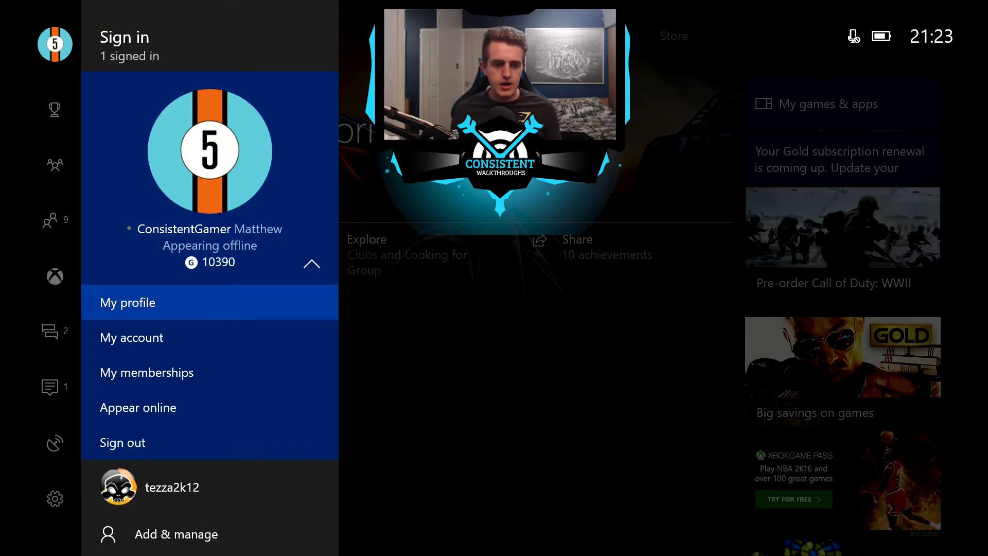
key(Down)
key(Up)
key(Return)
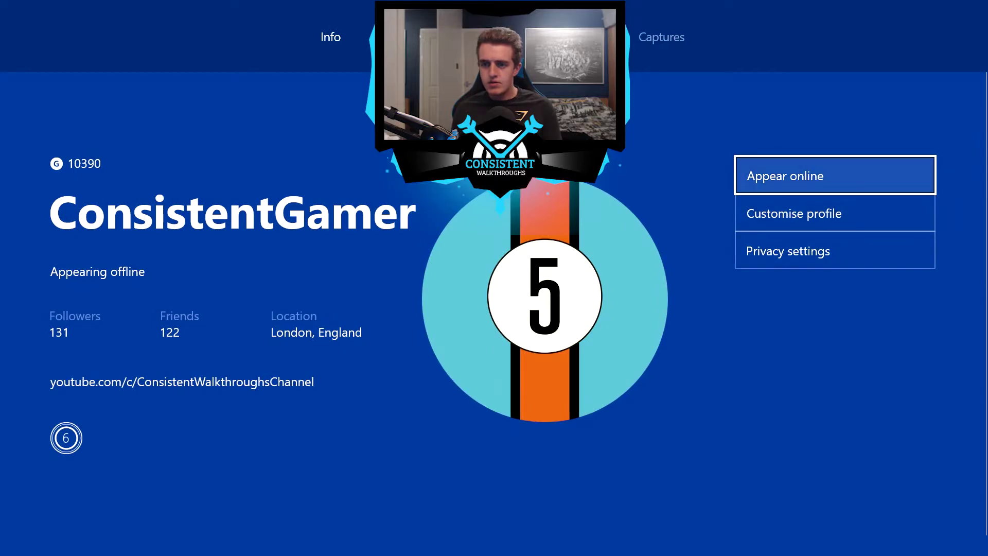
Enter Customise profile and select Change gamerpic to reach Choose your gamerpic
key(Down)
key(Down)
key(Up)
key(Return)
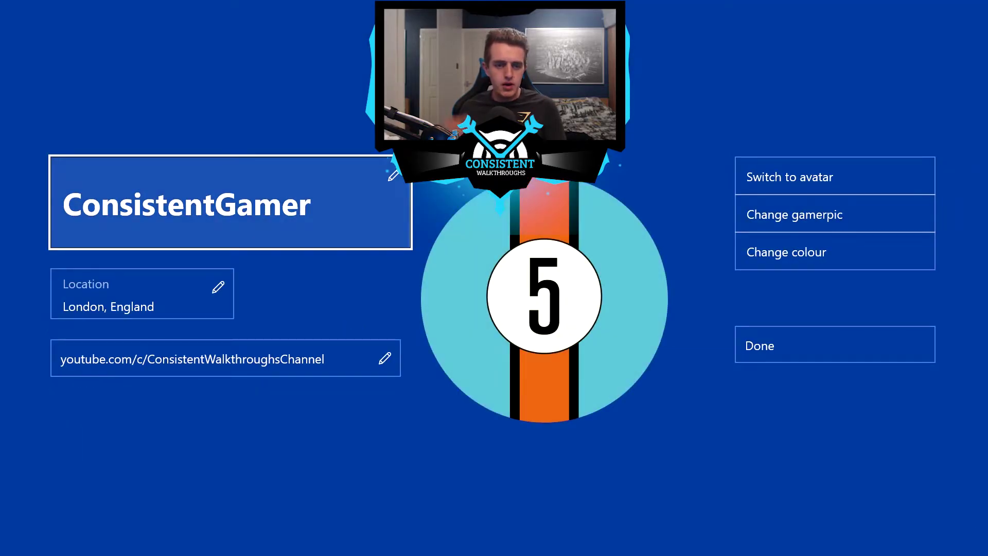
key(Down)
key(Down)
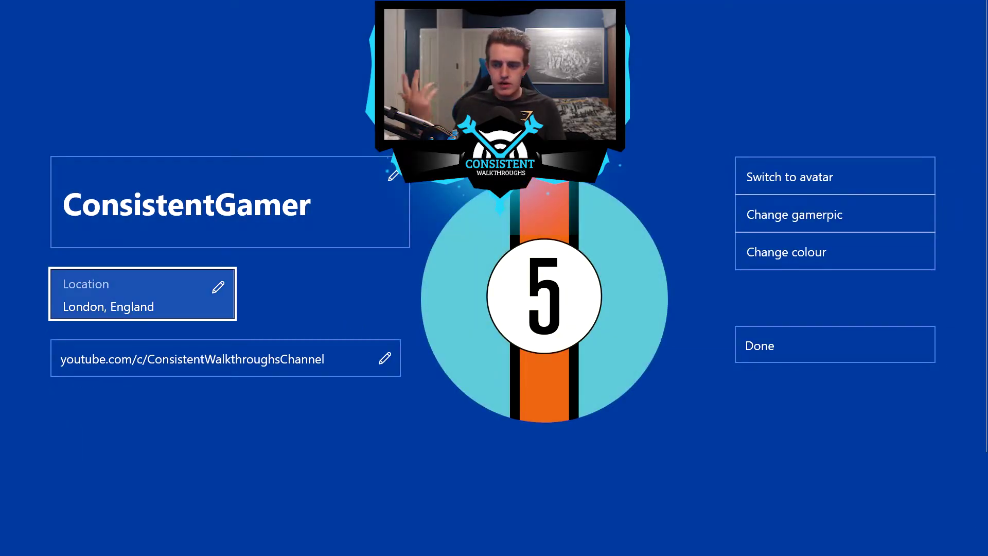
key(Right)
key(Up)
key(Up)
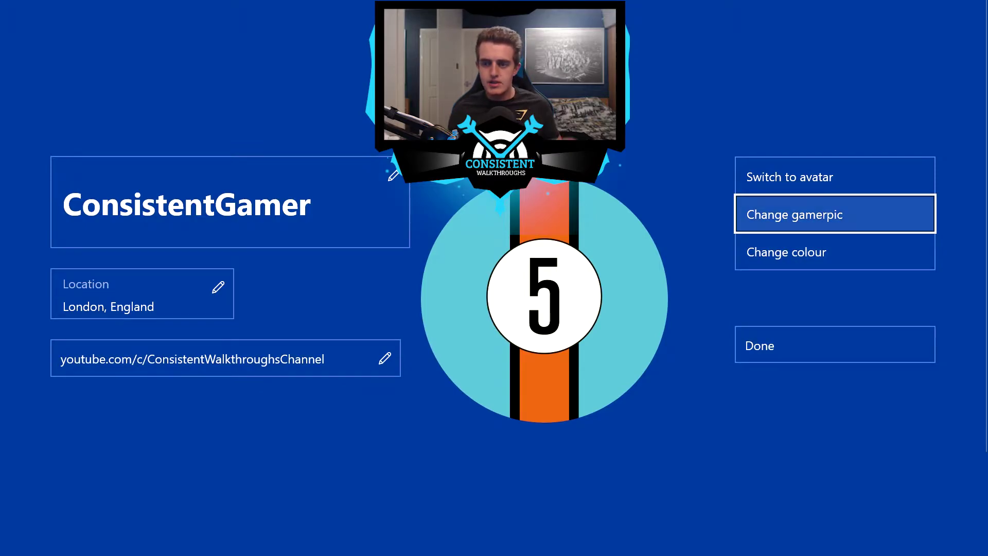
key(Return)
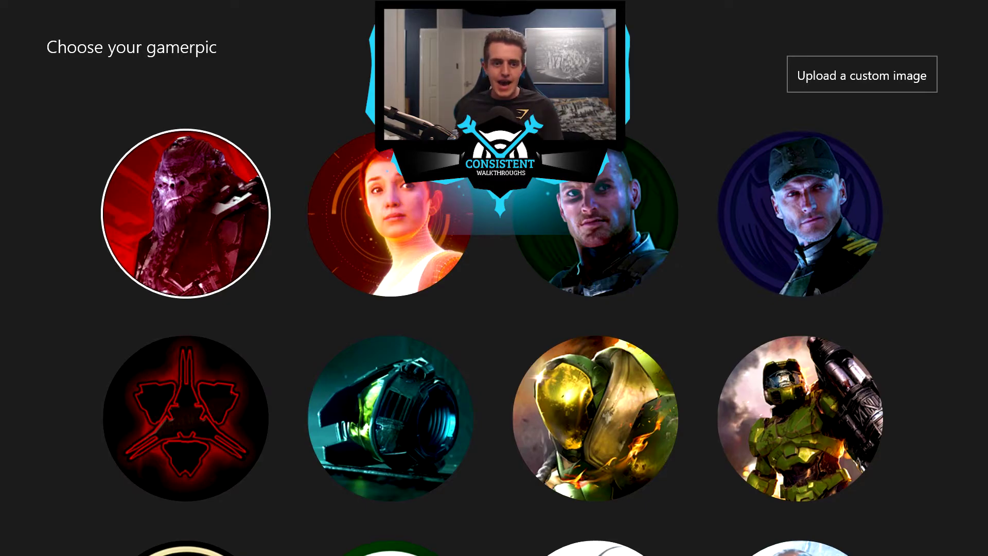
Browse down through the grid of stock gamerpics
key(Down)
key(Down)
key(Down)
key(Down)
key(Down)
key(Down)
key(Down)
key(Down)
key(Down)
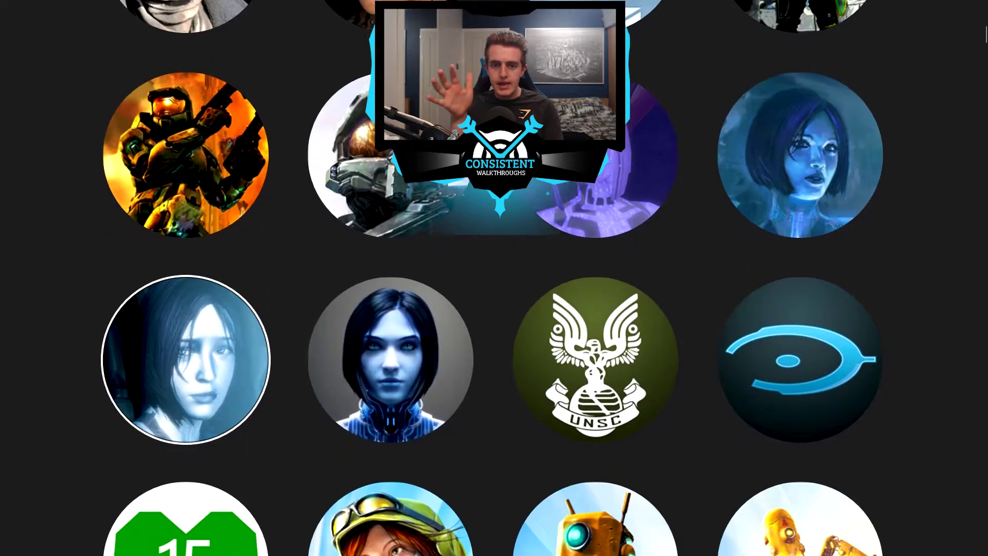
key(Down)
key(Down)
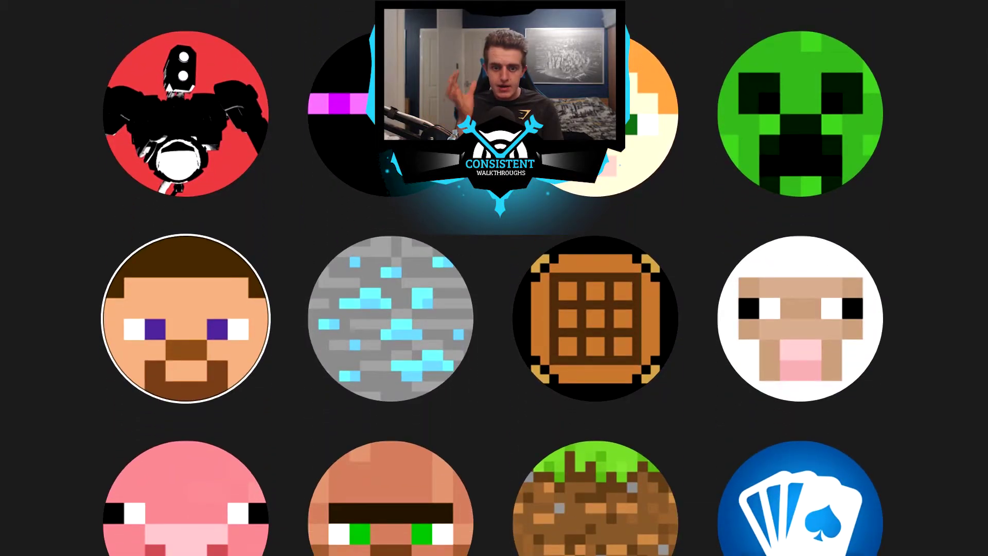
key(Down)
key(Down)
key(Down)
key(Down)
key(Down)
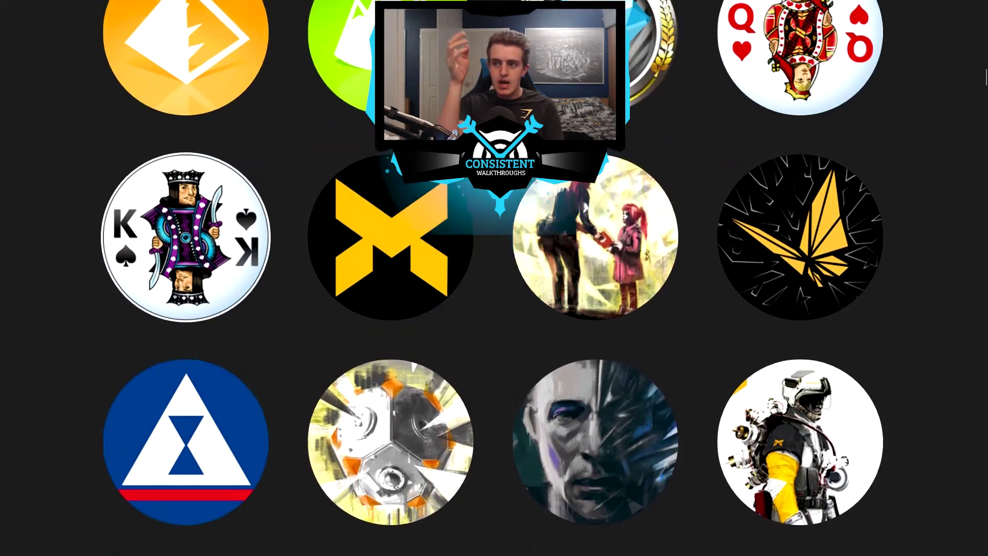
key(Up)
key(Up)
key(Up)
key(Up)
key(Down)
key(Down)
key(Down)
key(Down)
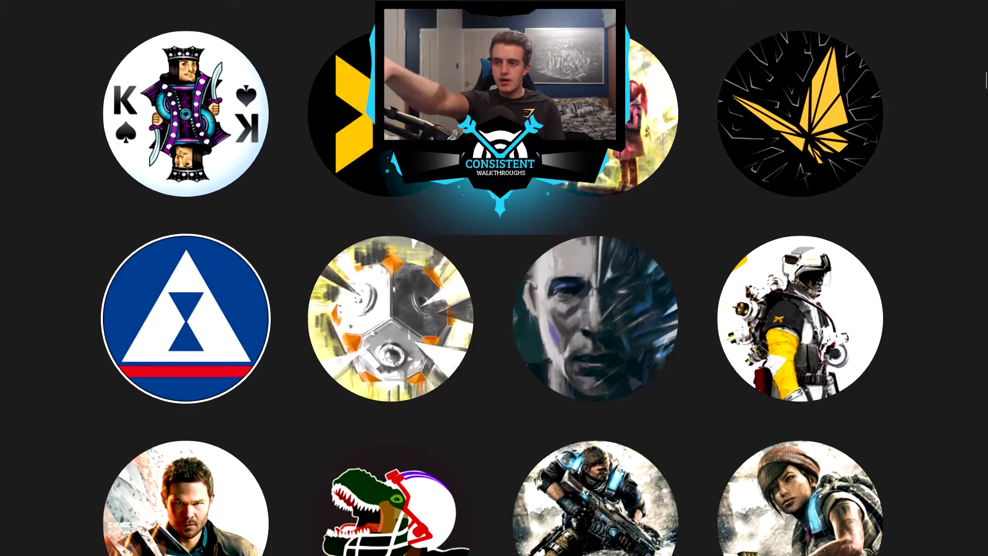
key(Up)
key(Up)
key(Down)
key(Down)
key(Down)
key(Up)
key(Up)
key(Down)
key(Down)
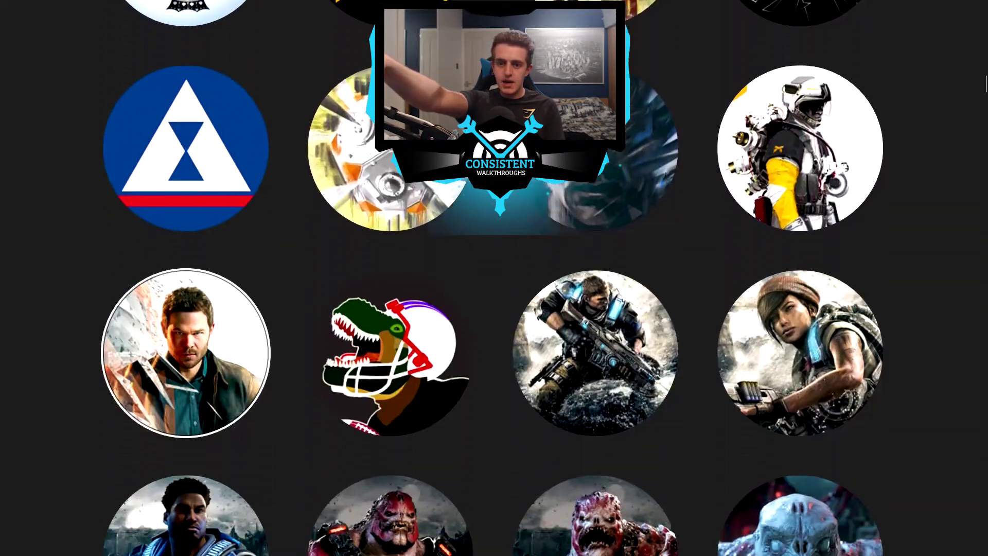
key(Down)
key(Down)
key(Down)
key(Down)
key(Down)
key(Down)
key(Down)
key(Down)
key(Down)
key(Down)
key(Down)
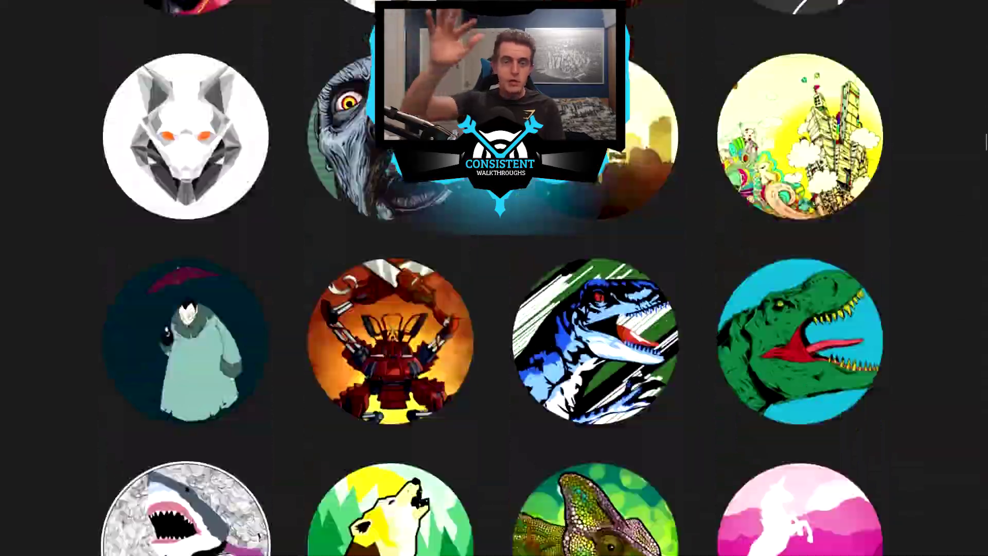
Return to the top of the grid and choose Upload a custom image
key(Up)
key(Down)
key(Down)
key(Down)
key(Down)
key(Down)
key(Down)
key(Down)
key(Down)
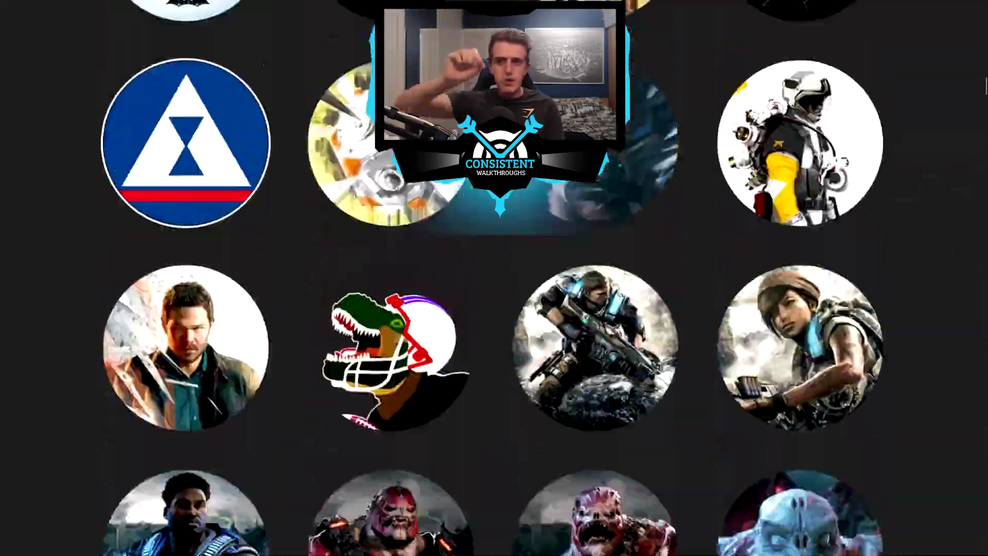
key(Up)
key(Up)
key(Up)
key(Up)
key(Up)
key(Up)
key(Up)
key(Up)
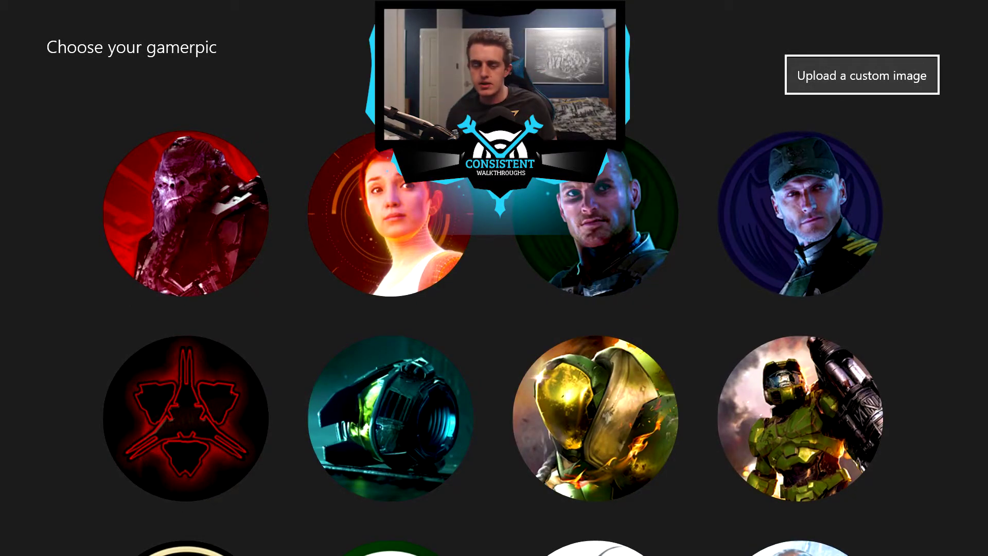
key(Return)
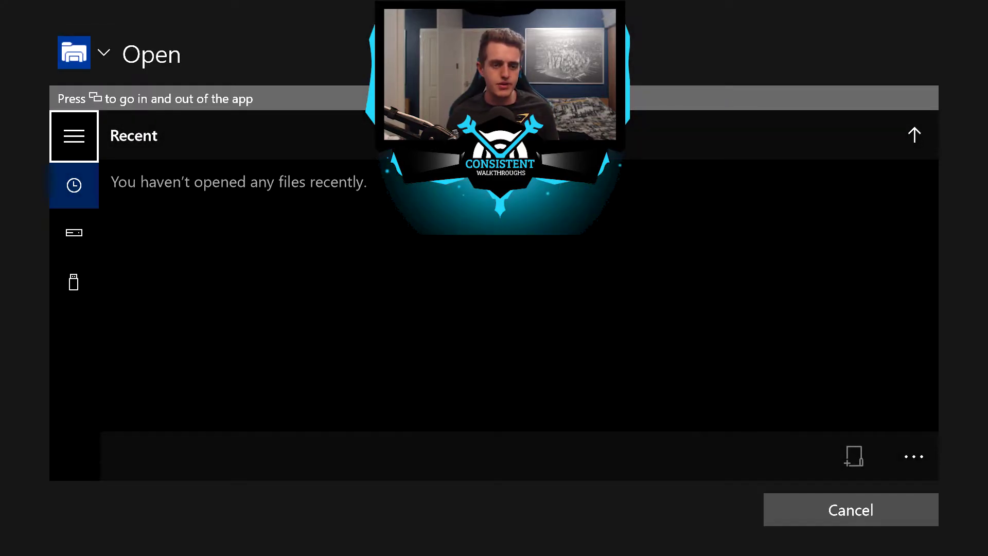
Open the XBOXUSB (D:) drive's contents in the Open picker
key(Down)
key(Down)
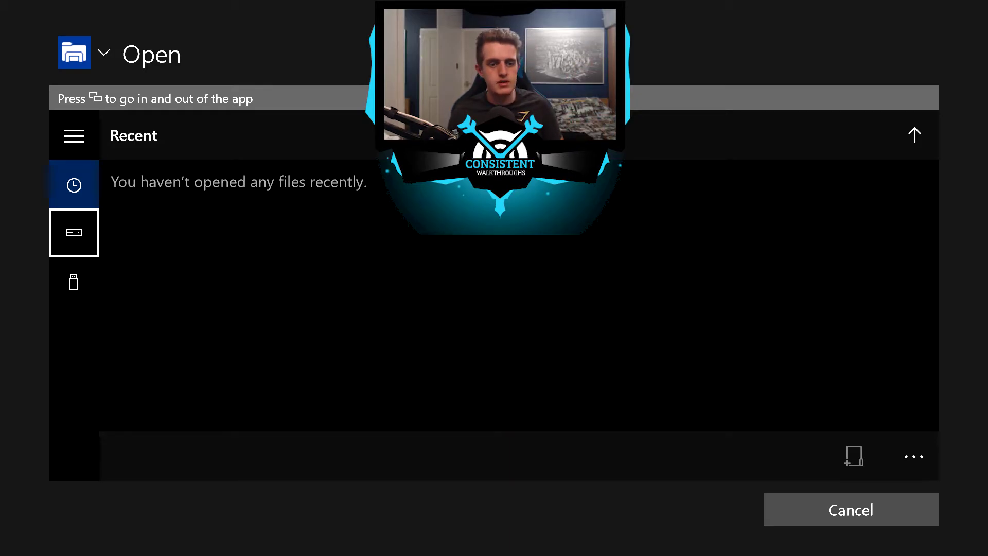
key(Down)
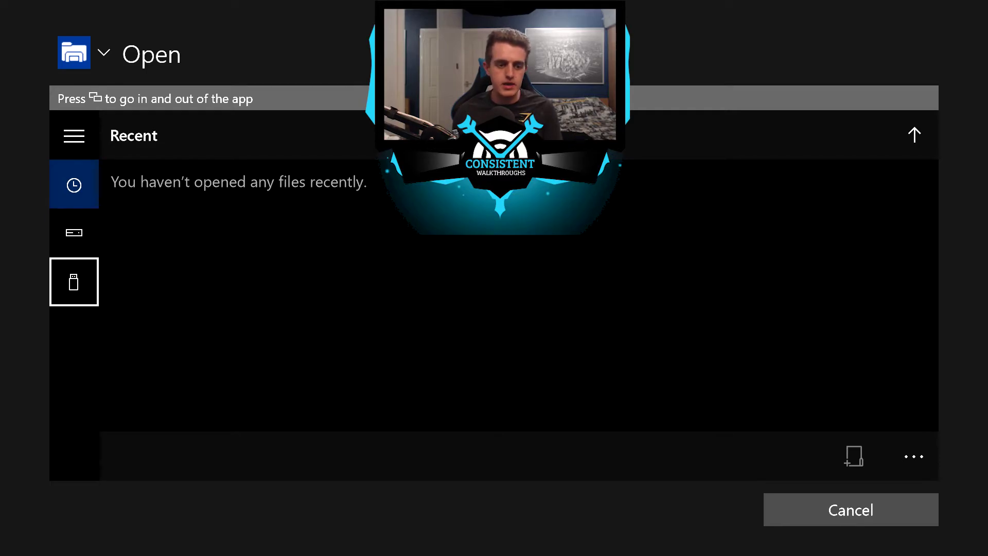
key(Return)
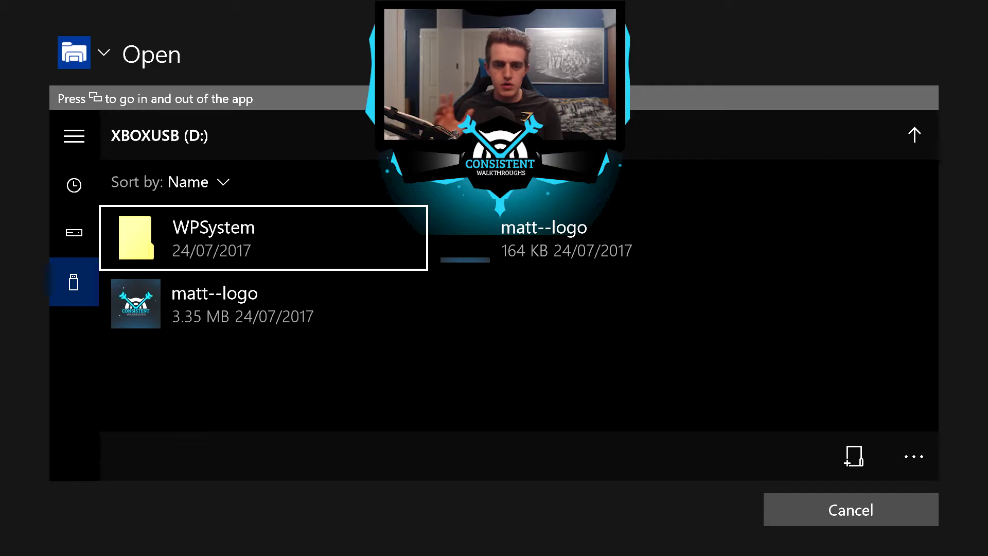
Pick the 3.35 MB matt--logo file to load it into Edit your picture
key(Right)
key(Left)
key(Down)
key(Right)
key(Up)
key(Down)
key(Right)
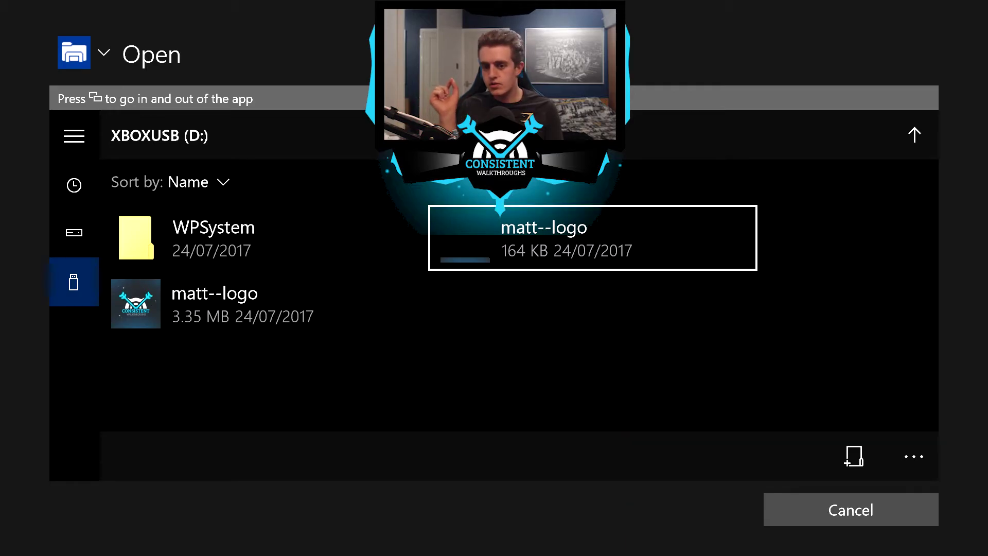
key(Left)
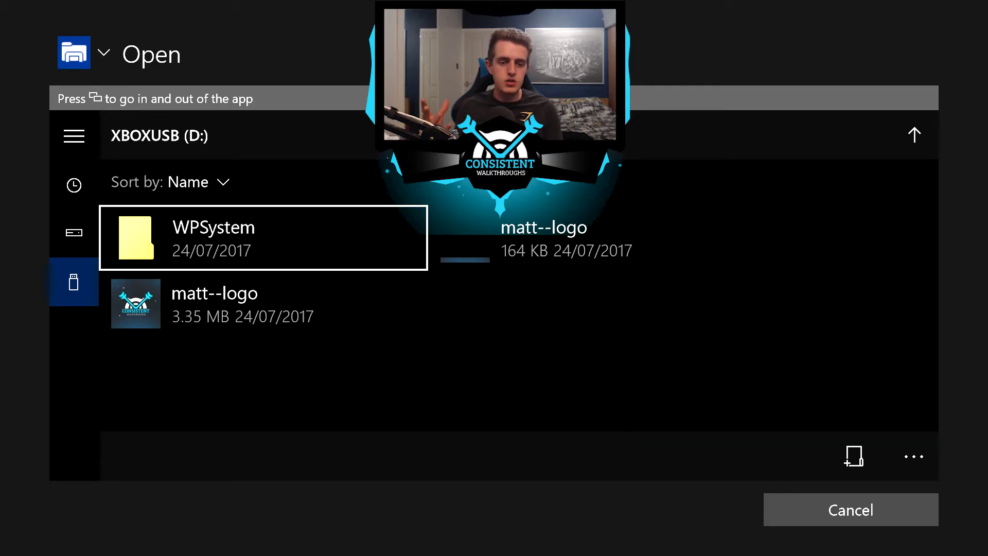
key(Down)
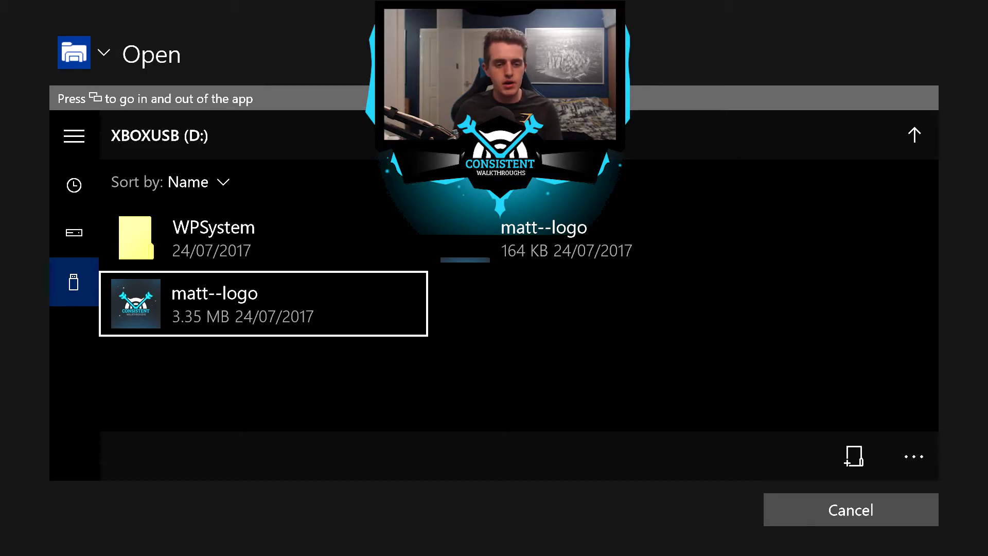
key(Return)
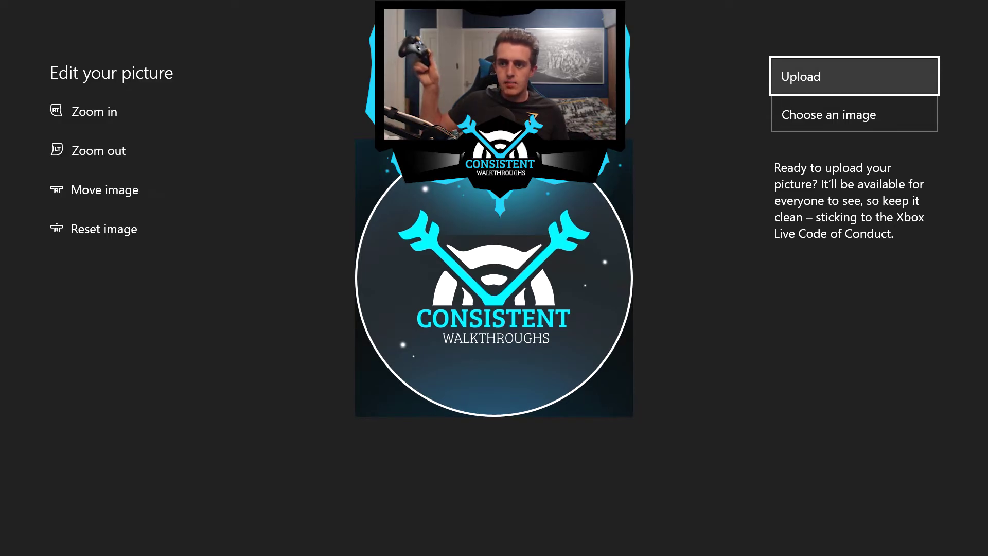
Upload the CONSISTENT WALKTHROUGHS logo as the gamerpic and confirm the Success message
key(Return)
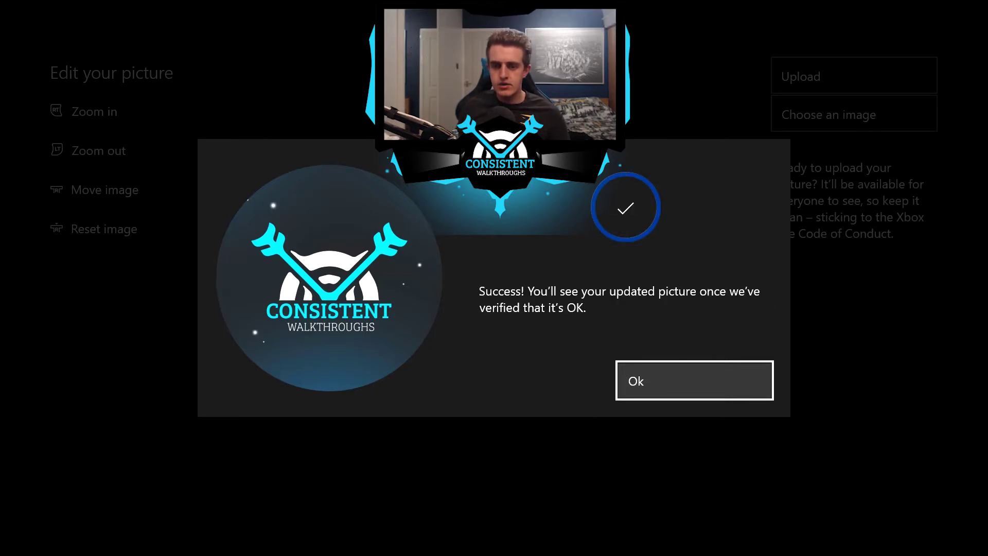
key(Return)
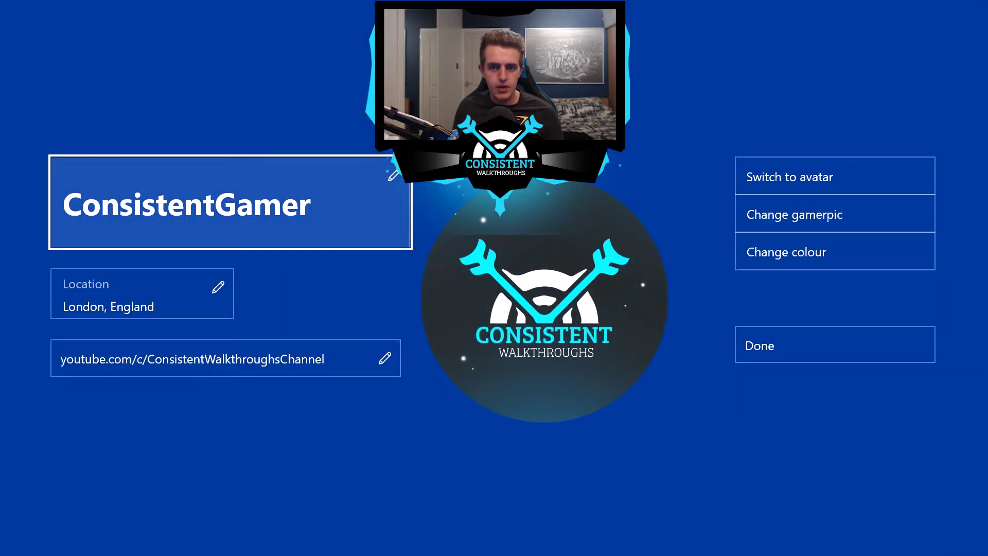
Return Home, then open My profile from the signed-in profile in the guide
key(Escape)
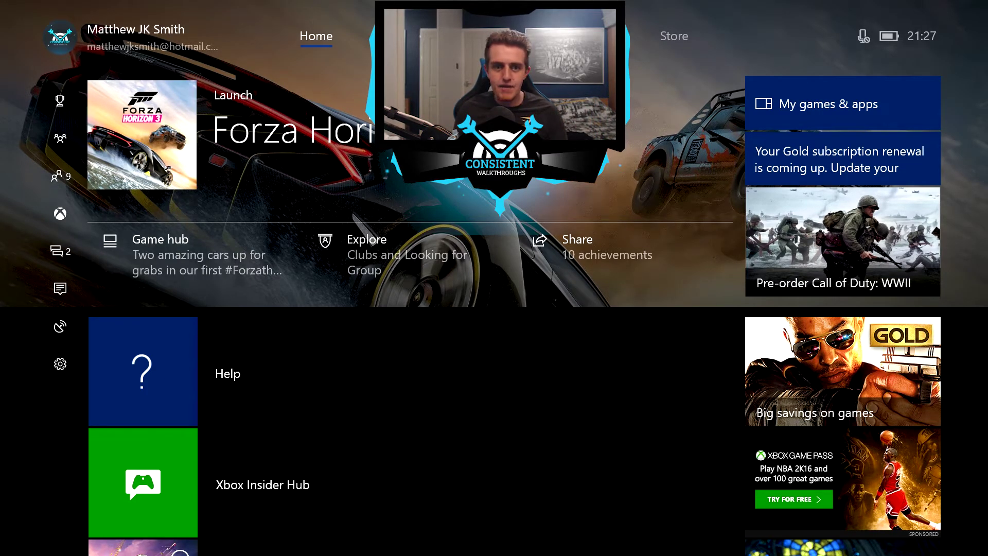
key(super)
key(Down)
key(Up)
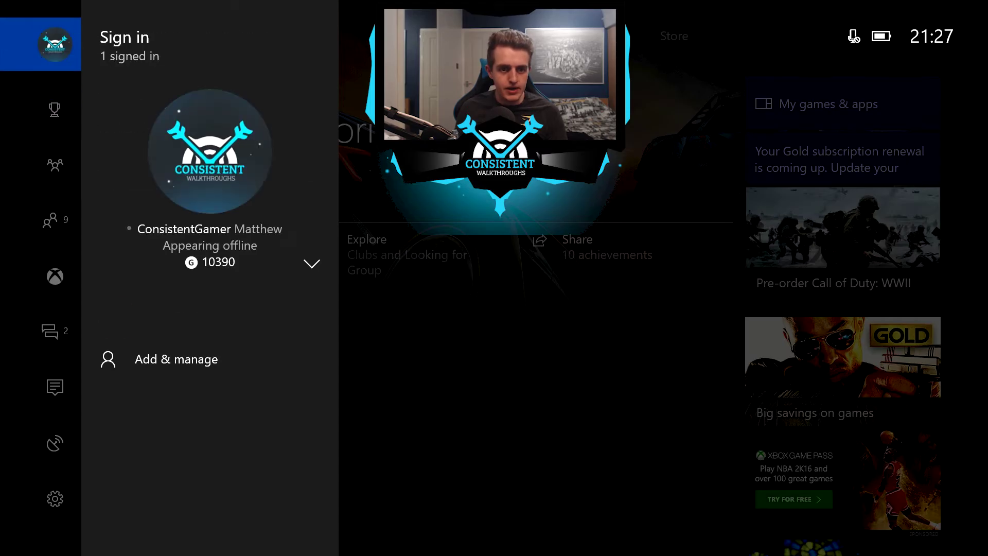
key(Down)
key(Return)
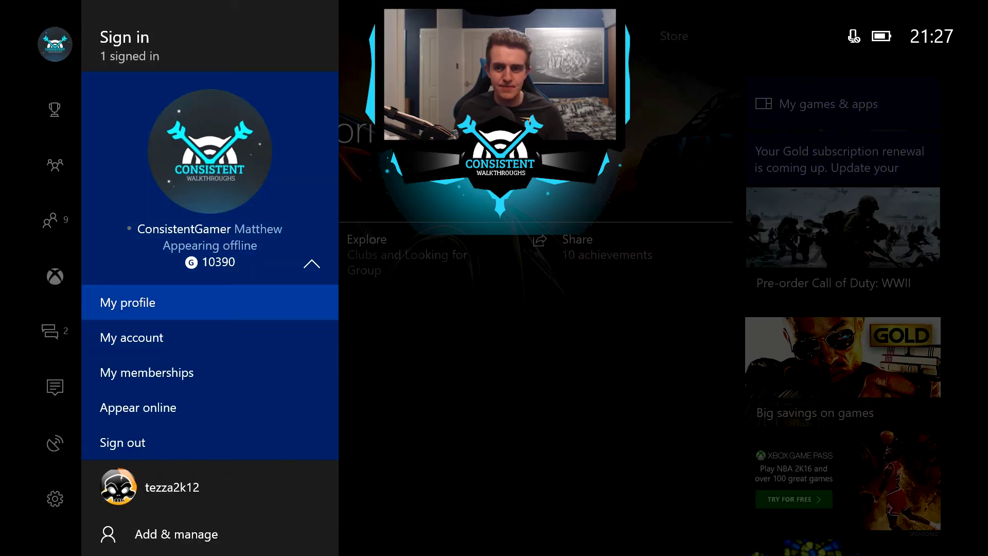
key(Return)
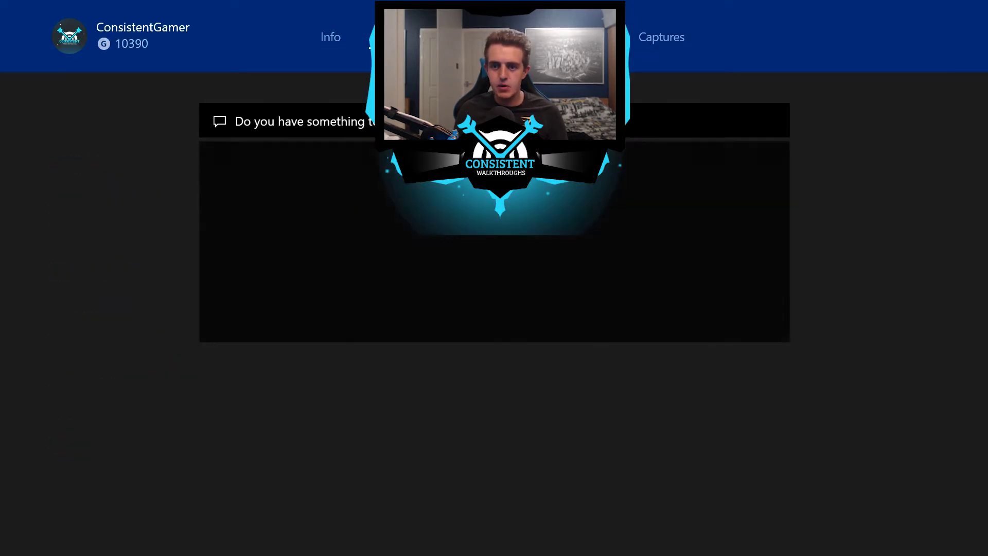
Go into Customise profile and select Change colour to show the colour swatches
key(Down)
key(Return)
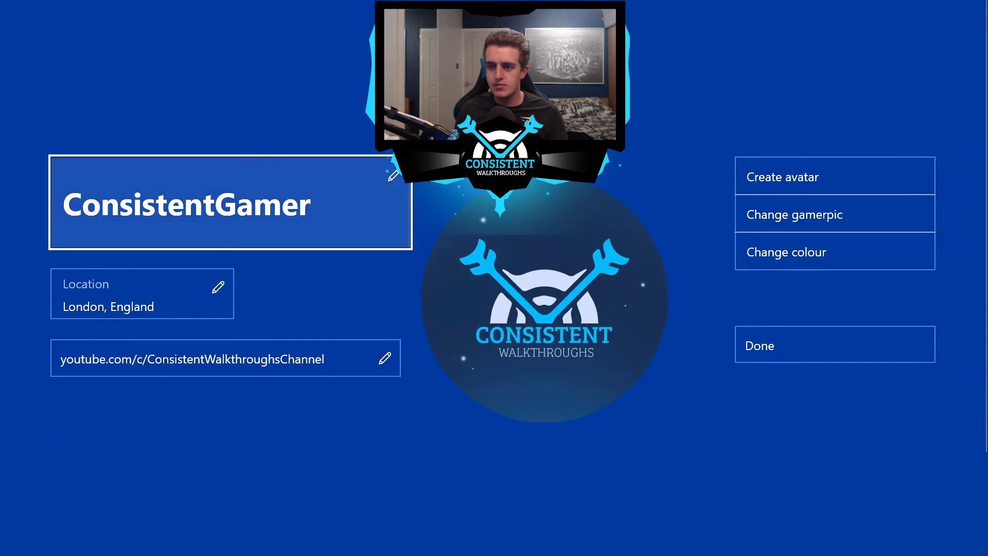
key(Down)
key(Right)
key(Return)
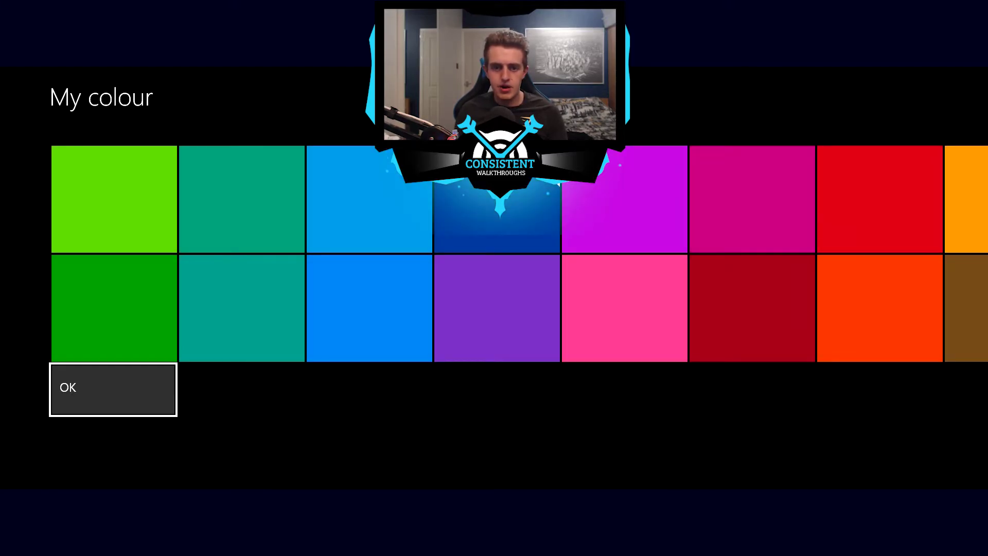
Apply dark grey as the profile colour
key(Up)
key(Right)
key(Right)
key(Right)
key(Right)
key(Right)
key(Right)
key(Right)
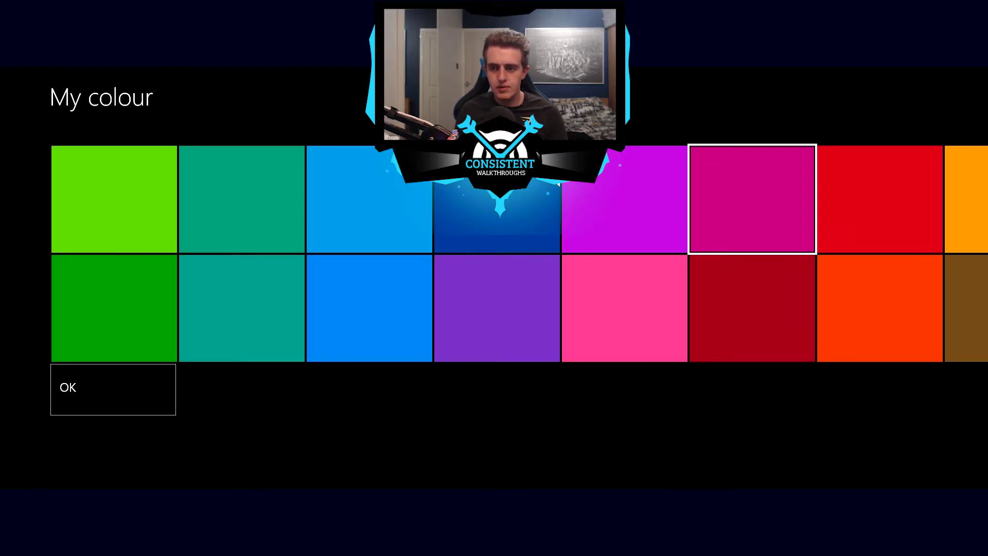
key(Right)
key(Right)
key(Right)
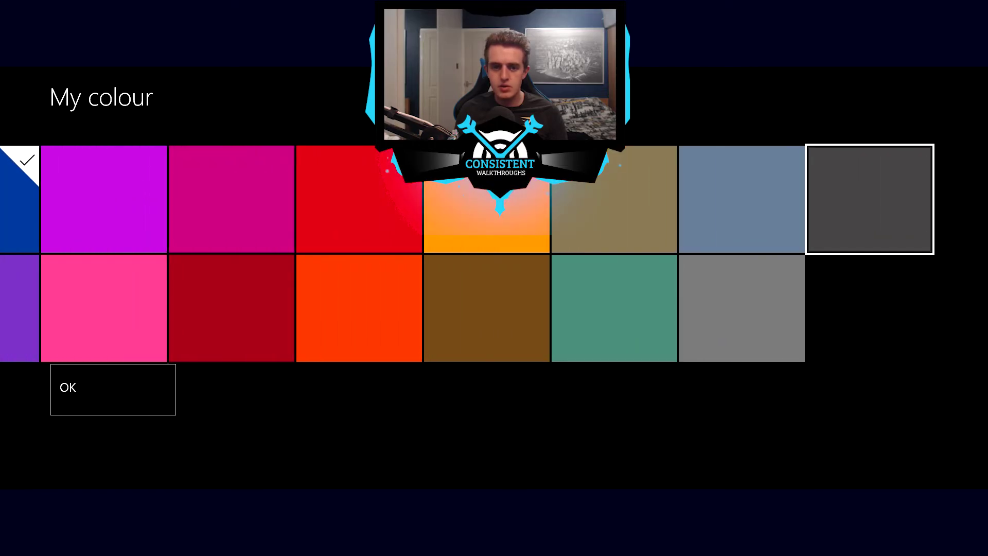
key(Return)
key(Return)
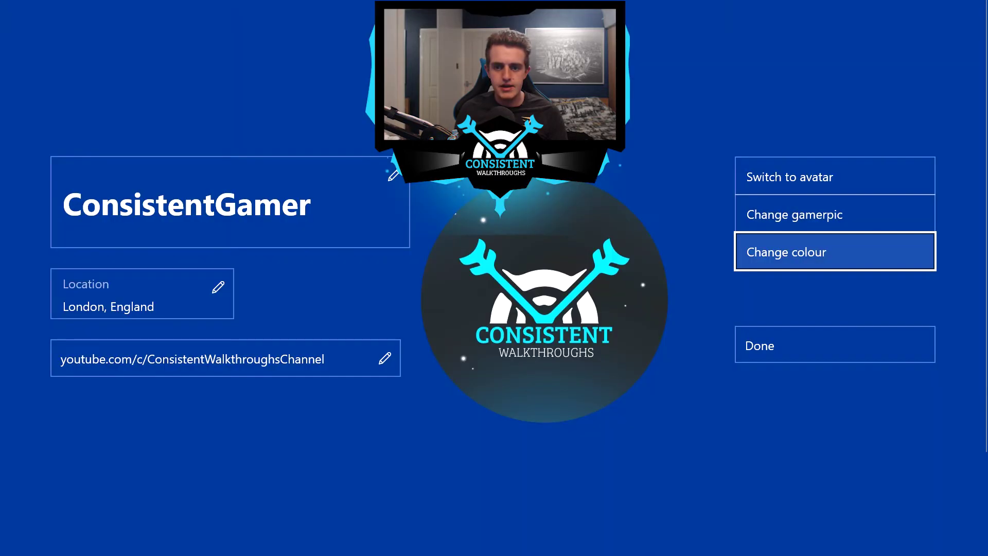
key(Return)
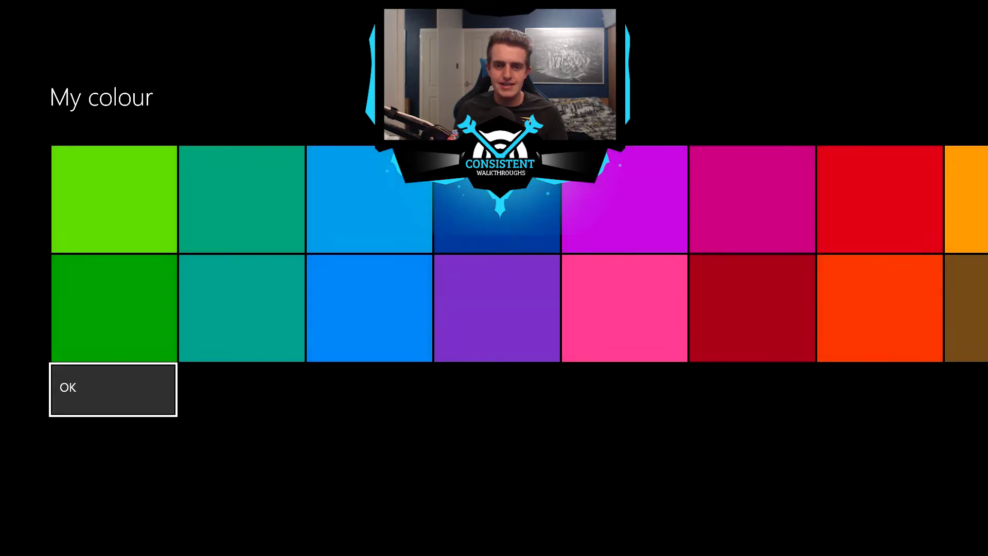
Switch the profile colour to blue, press Done, and return to Home
key(Up)
key(Right)
key(Down)
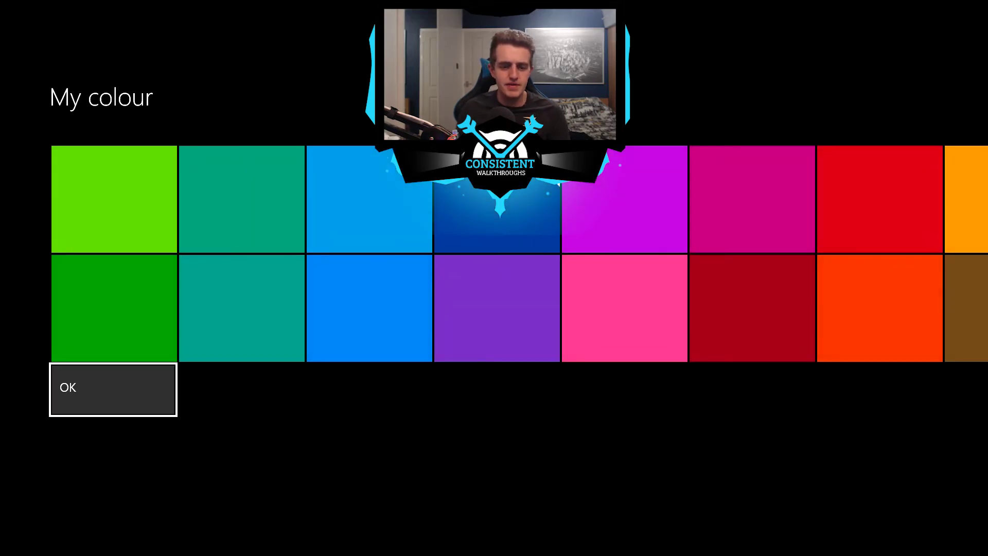
key(Return)
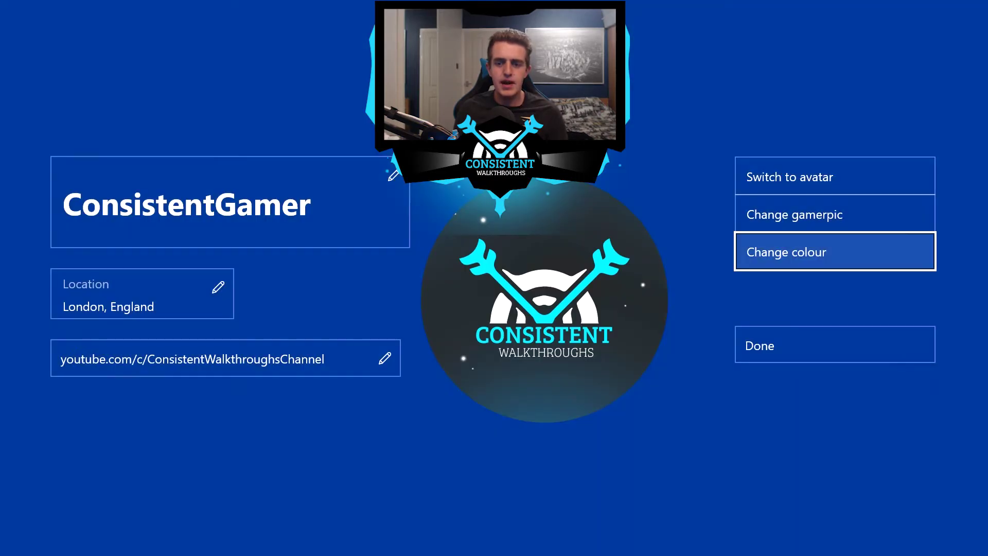
key(Return)
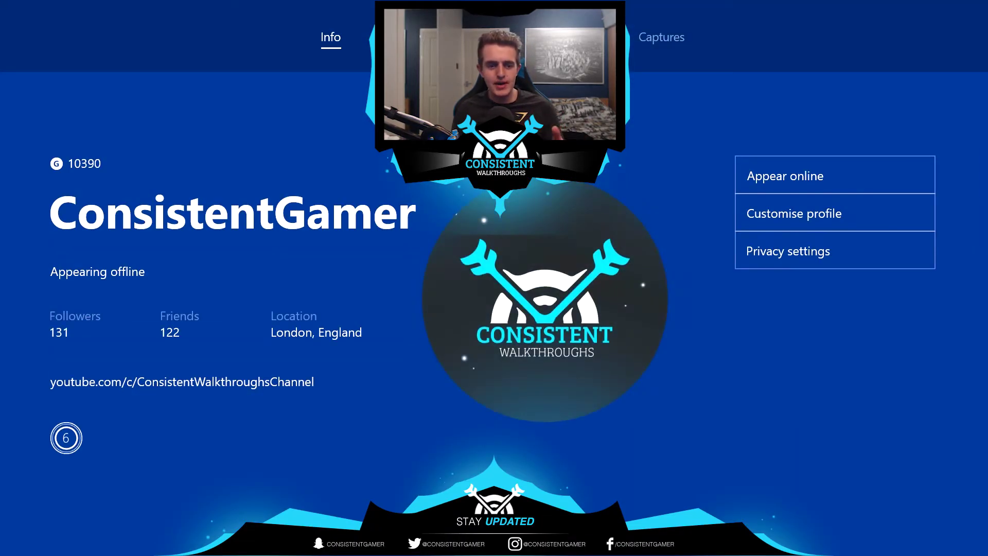
key(Escape)
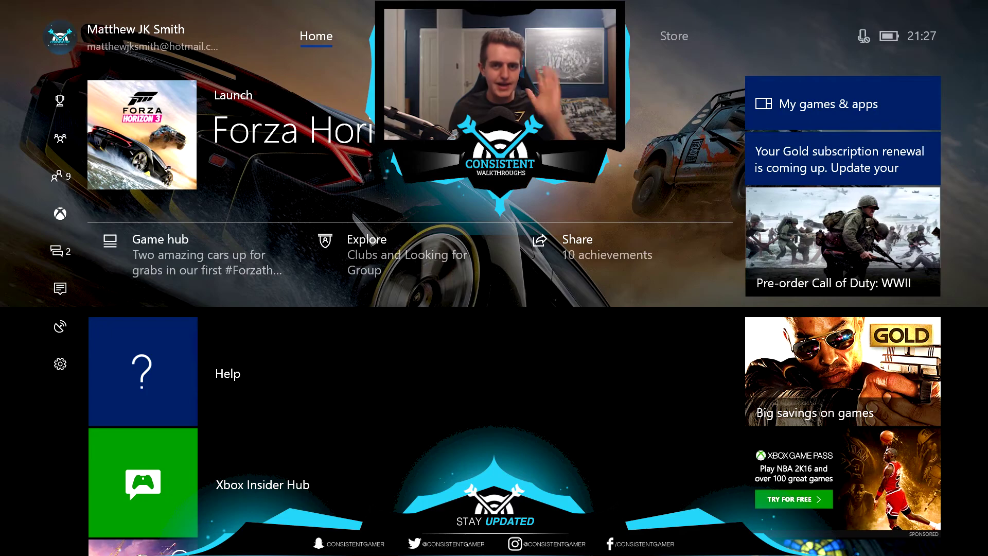